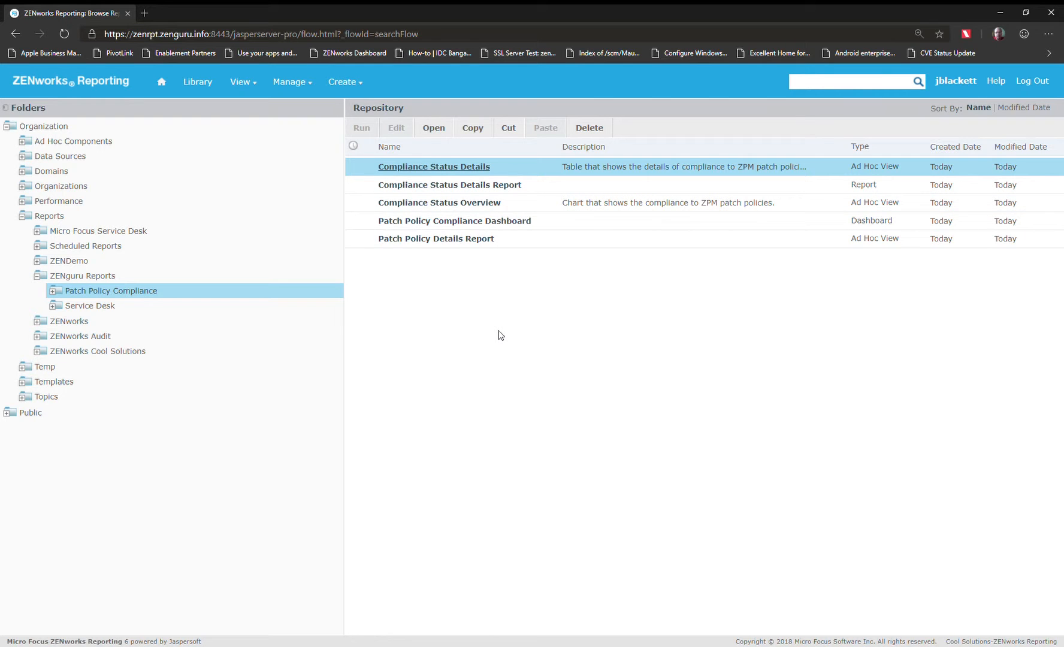
Step: Create a report from the Compliance Status Overview ad hoc view with the default report template and the default input control values
{"action": "right_click", "coordinate": [438, 207]}
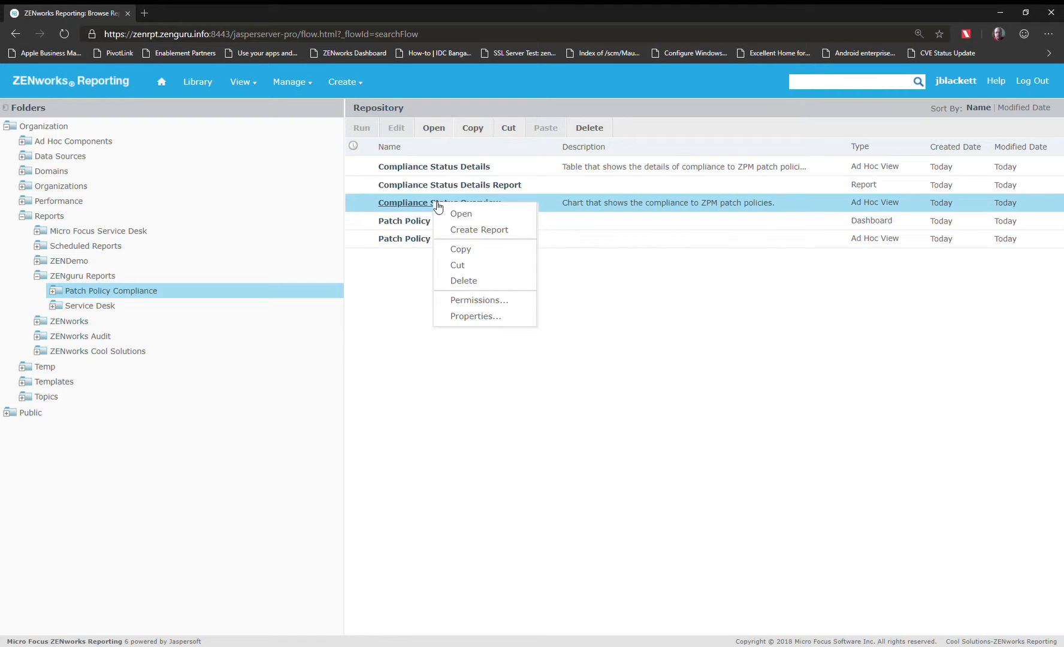
{"action": "left_click", "coordinate": [463, 230]}
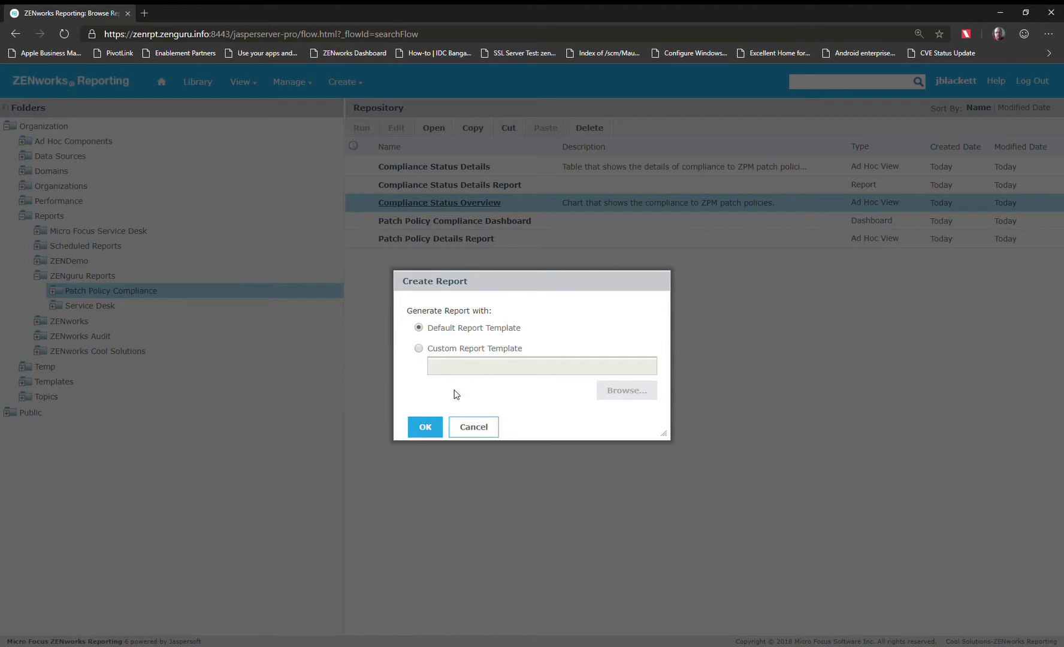
{"action": "left_click", "coordinate": [425, 427]}
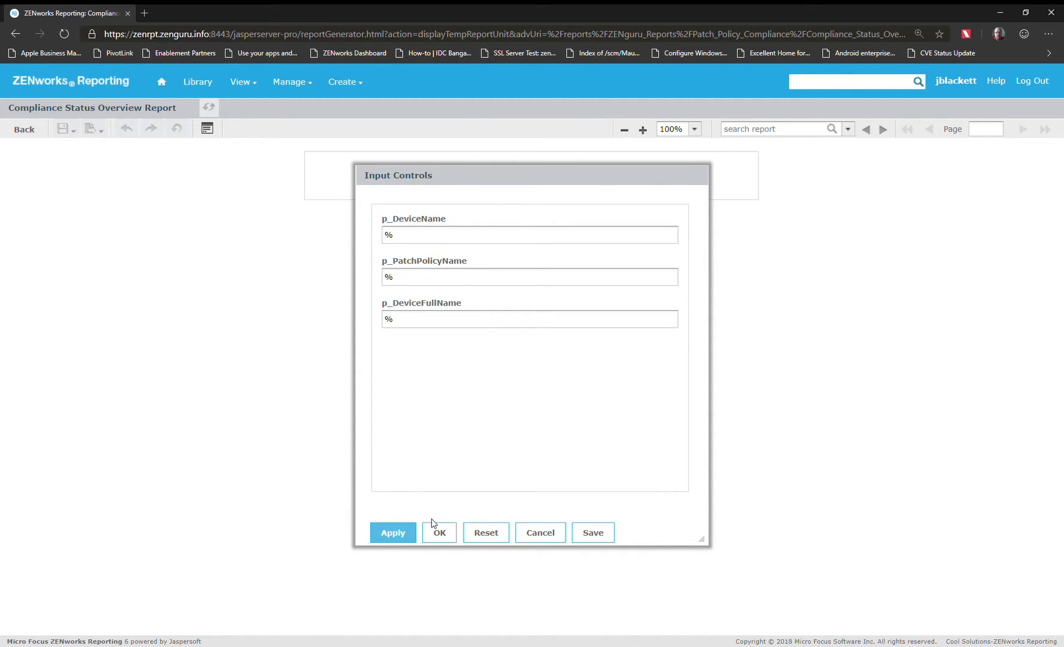
{"action": "left_click", "coordinate": [437, 533]}
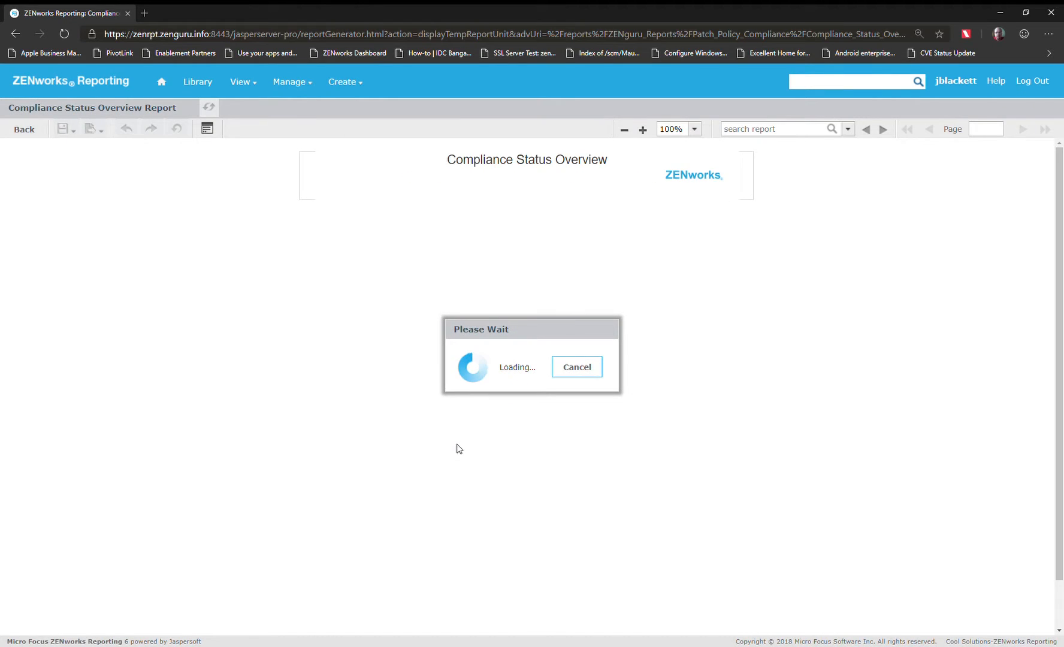
Step: Save the report as Compliance Status Overview Report in the Patch Policy Compliance folder and dismiss the notification
{"action": "left_click", "coordinate": [65, 128]}
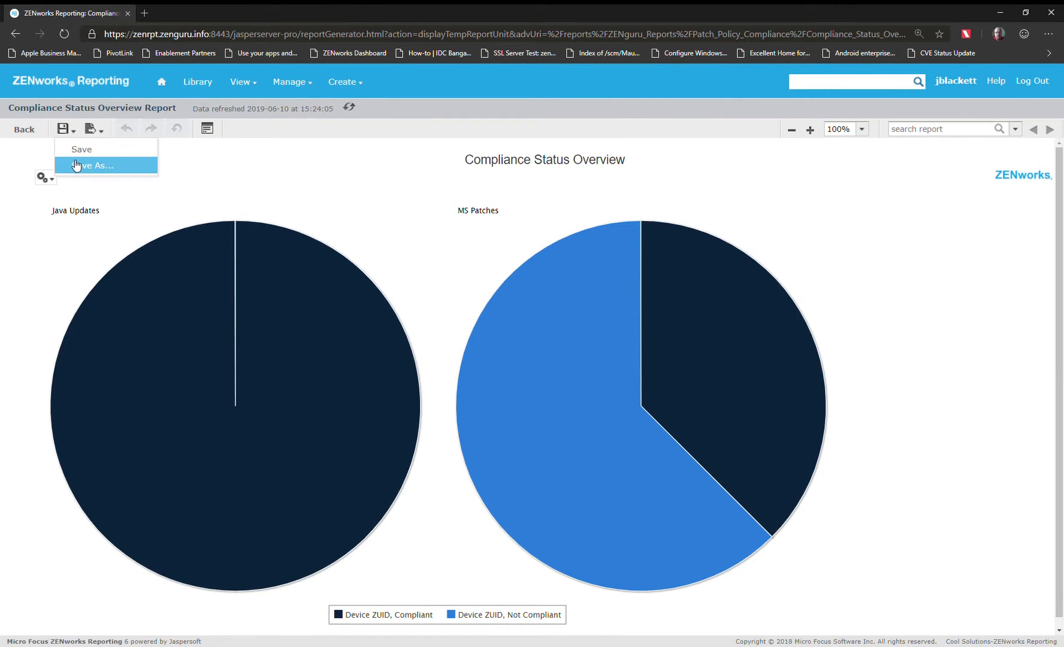
{"action": "left_click", "coordinate": [76, 166]}
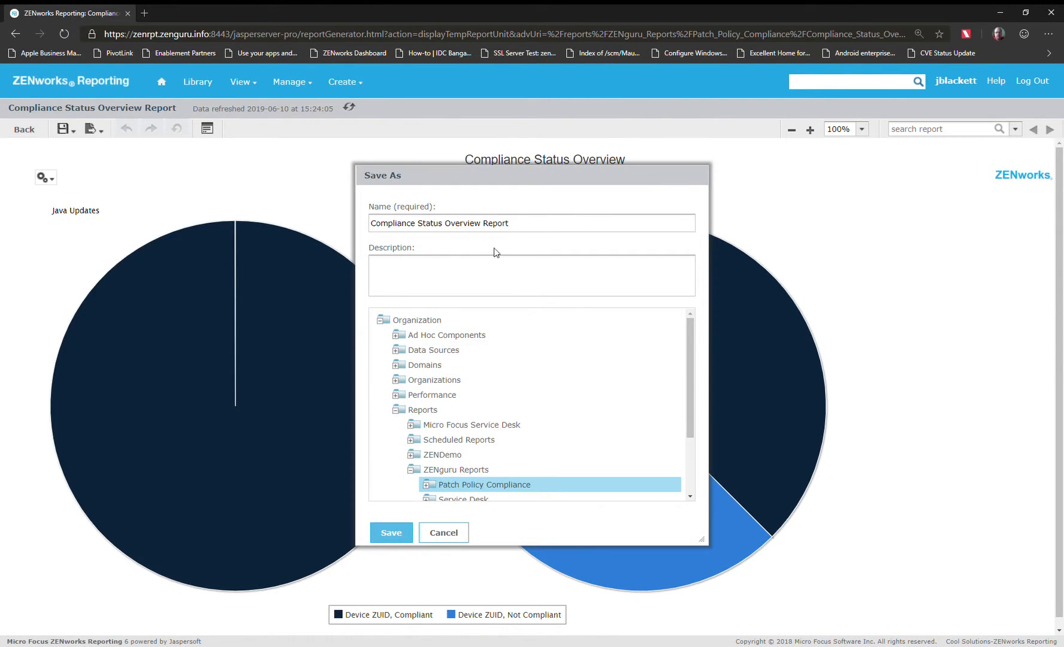
{"action": "left_click", "coordinate": [400, 537]}
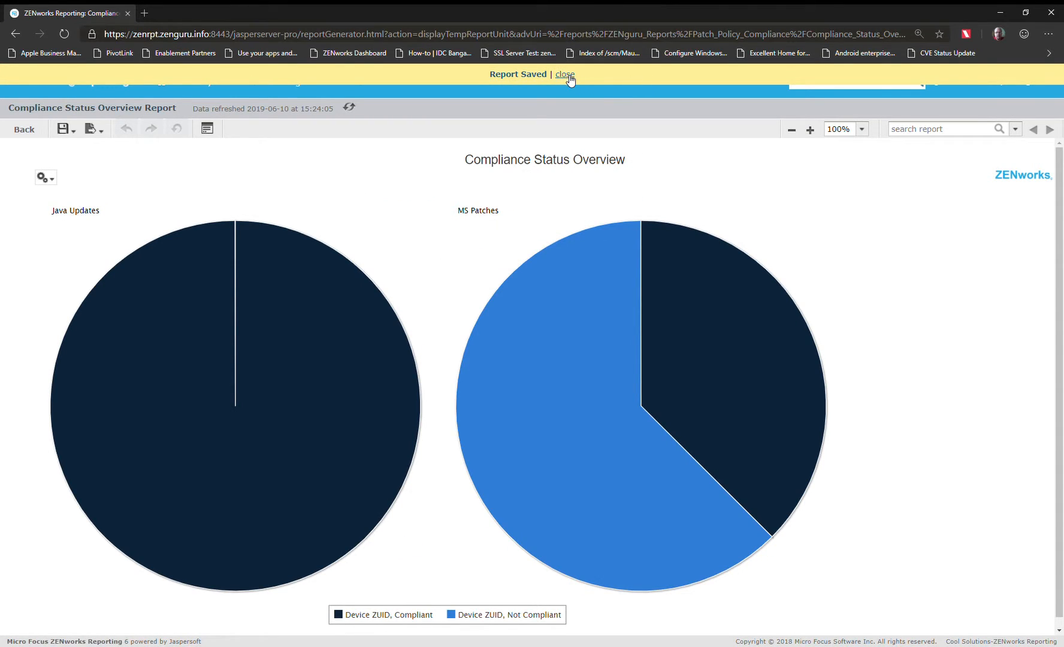
{"action": "left_click", "coordinate": [565, 74]}
Step: Return to the repository and start a new schedule for the Compliance Status Details Report
{"action": "mouse_move", "coordinate": [243, 82]}
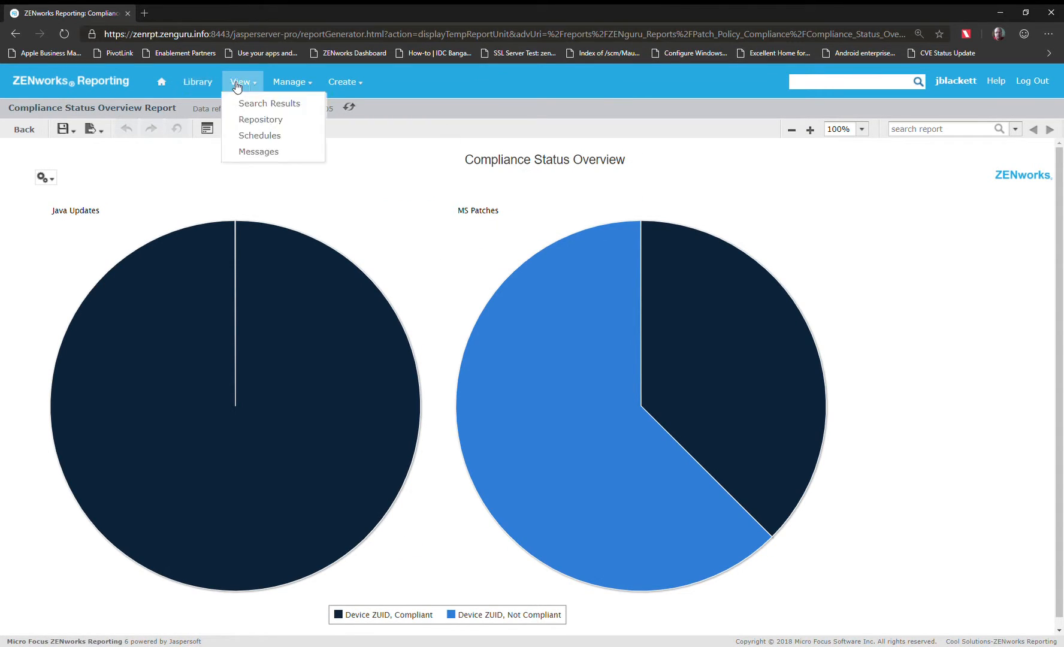
{"action": "left_click", "coordinate": [254, 117]}
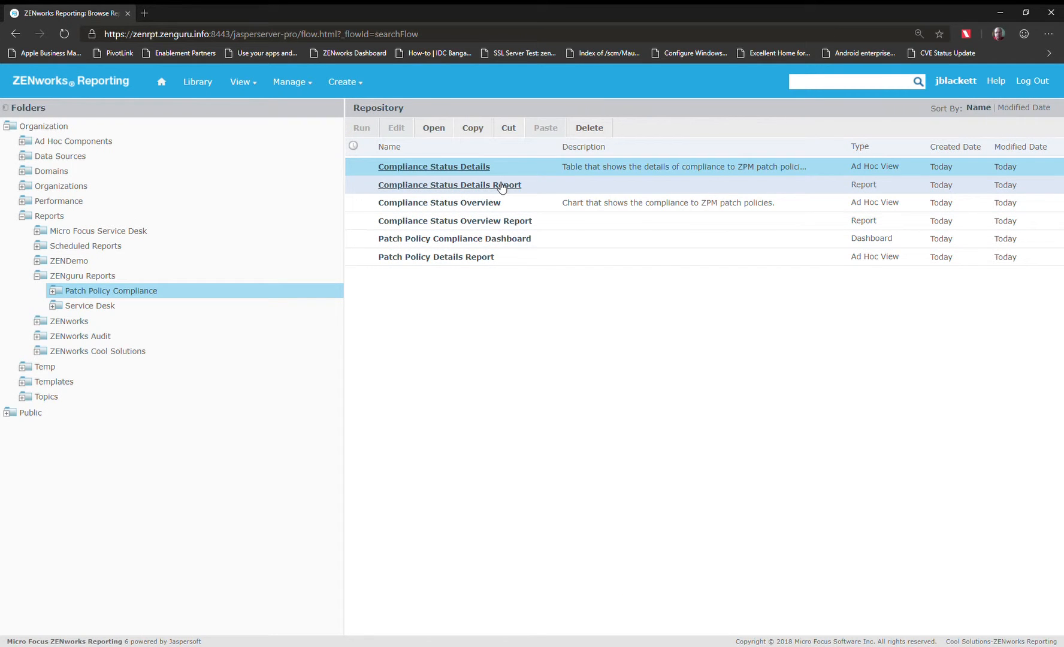
{"action": "right_click", "coordinate": [439, 186]}
{"action": "left_click", "coordinate": [484, 244]}
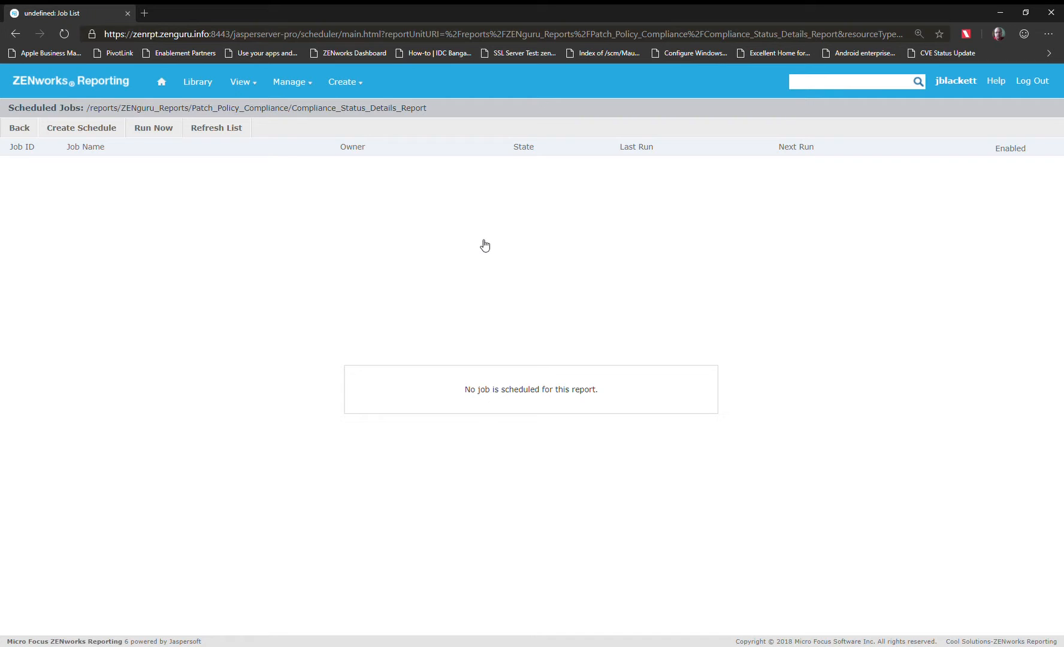
{"action": "left_click", "coordinate": [60, 129]}
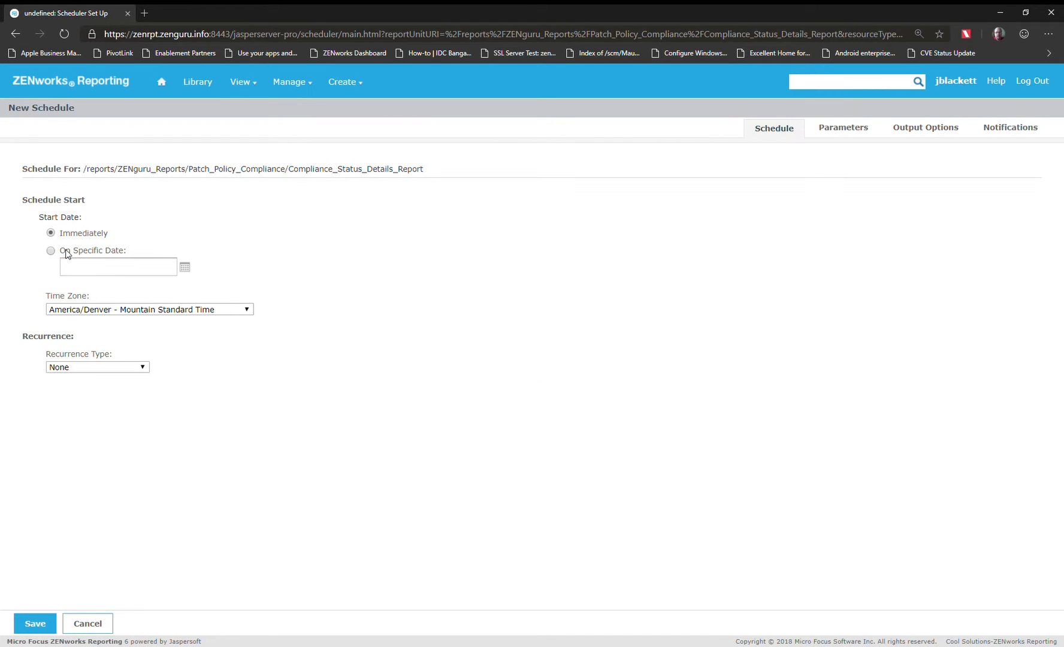
Step: Set the schedule's recurrence type to Simple and look over its recurrence and end date options
{"action": "left_click", "coordinate": [102, 366]}
{"action": "left_click", "coordinate": [111, 391]}
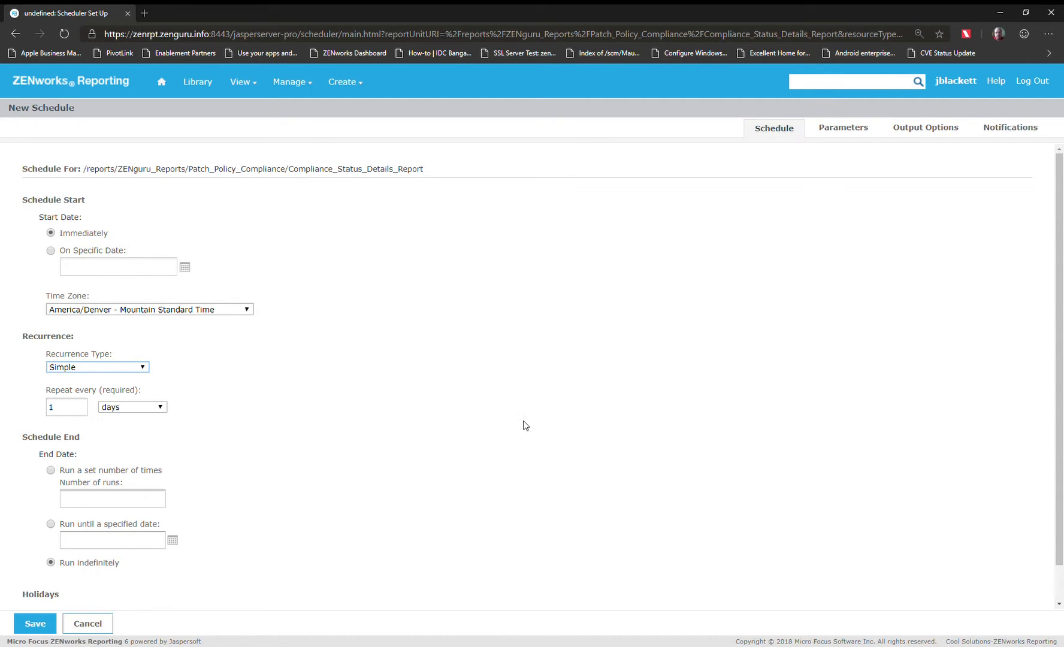
{"action": "scroll", "coordinate": [509, 453], "scroll_direction": "down", "scroll_amount": 1}
{"action": "scroll", "coordinate": [511, 455], "scroll_direction": "up", "scroll_amount": 1}
Step: Set the schedule's p_DeviceFullName parameter to %servers%
{"action": "left_click", "coordinate": [839, 128]}
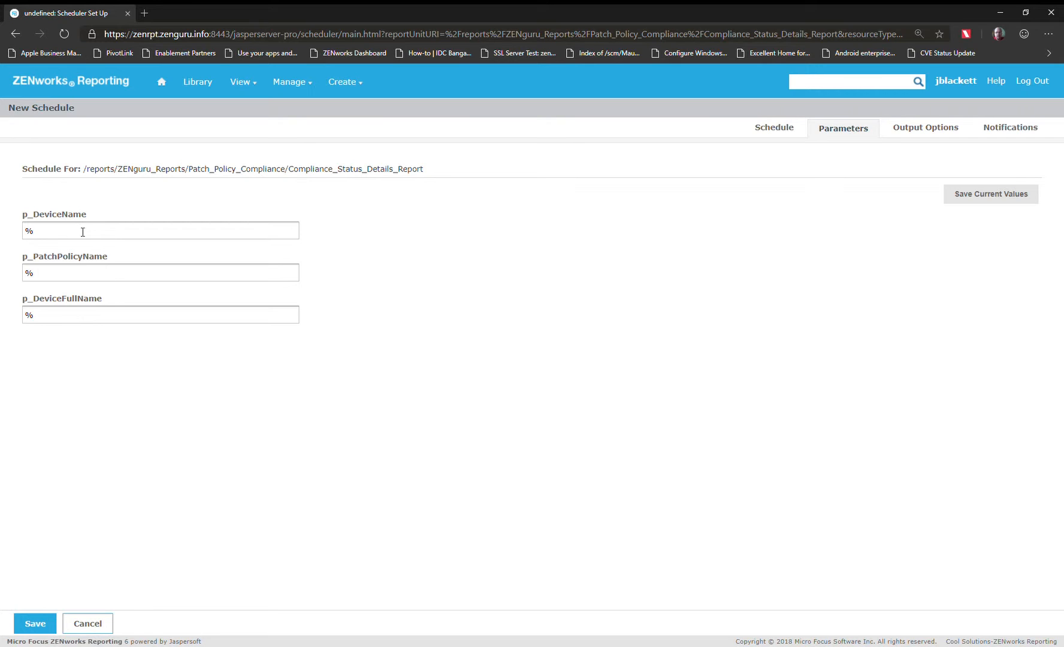
{"action": "left_click", "coordinate": [138, 316]}
{"action": "type", "text": "servers%"}
Step: Review the schedule's output formats, file handling, output destinations and email notification options
{"action": "left_click", "coordinate": [921, 129]}
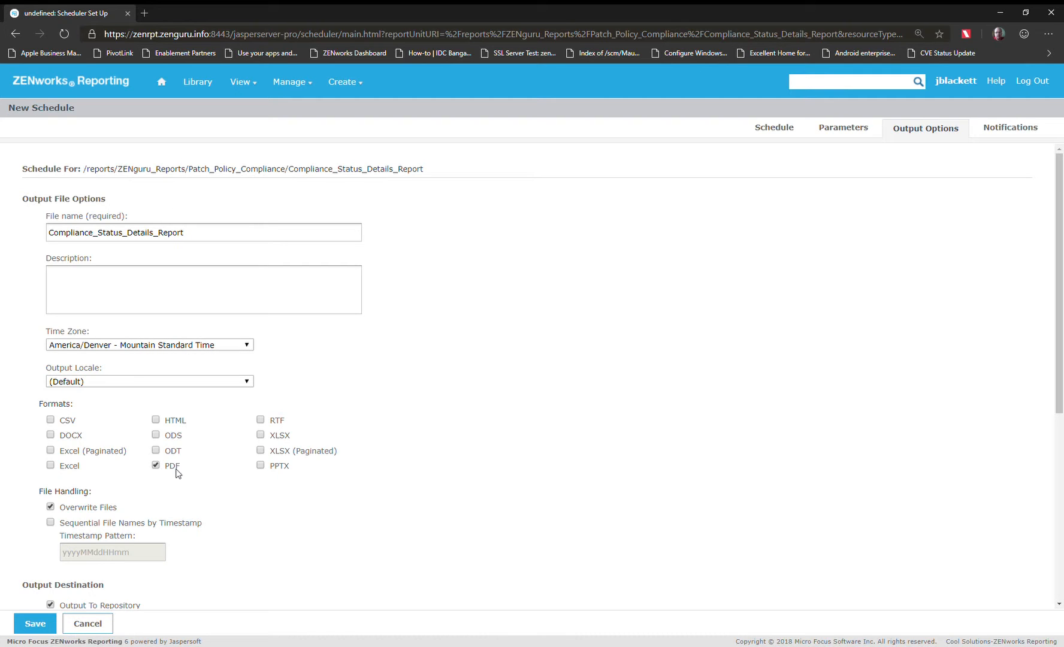
{"action": "scroll", "coordinate": [275, 475], "scroll_direction": "down", "scroll_amount": 2}
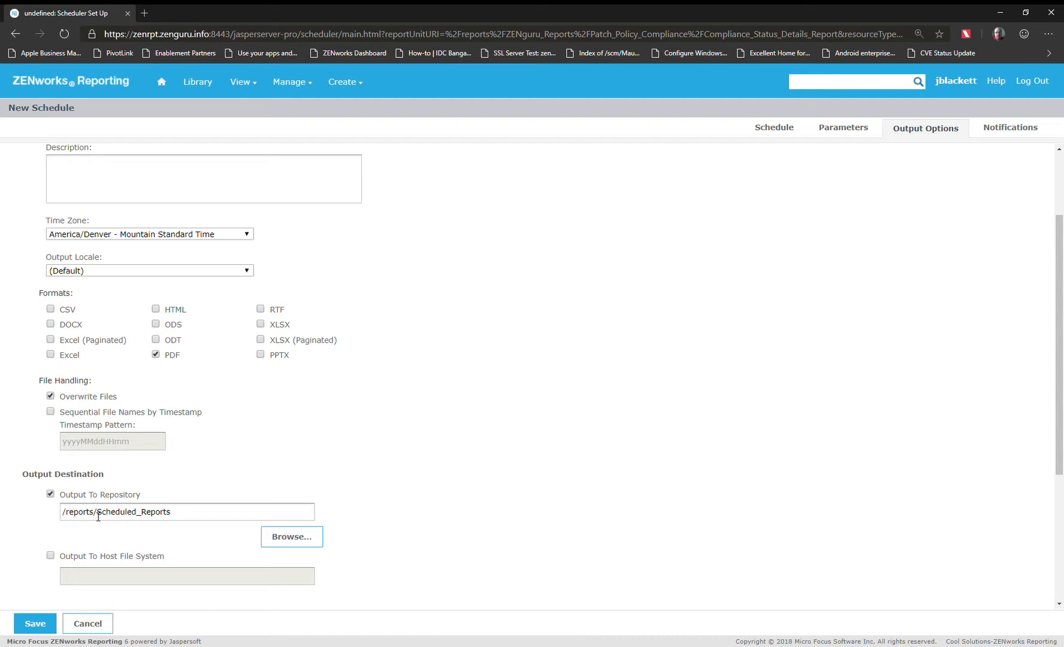
{"action": "scroll", "coordinate": [364, 431], "scroll_direction": "down", "scroll_amount": 3}
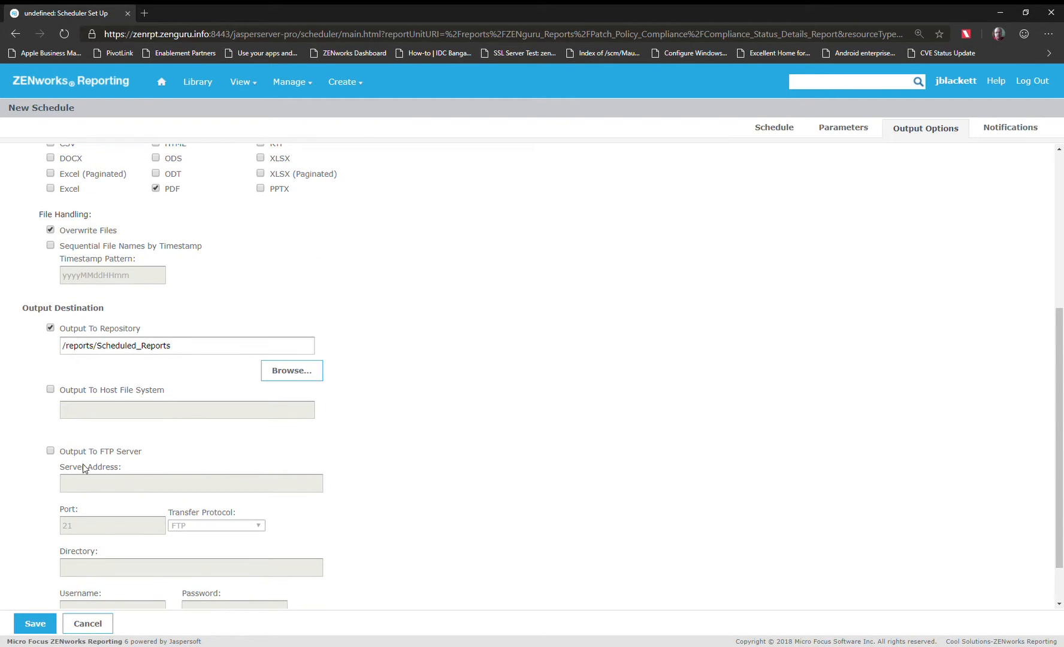
{"action": "scroll", "coordinate": [84, 468], "scroll_direction": "down", "scroll_amount": 1}
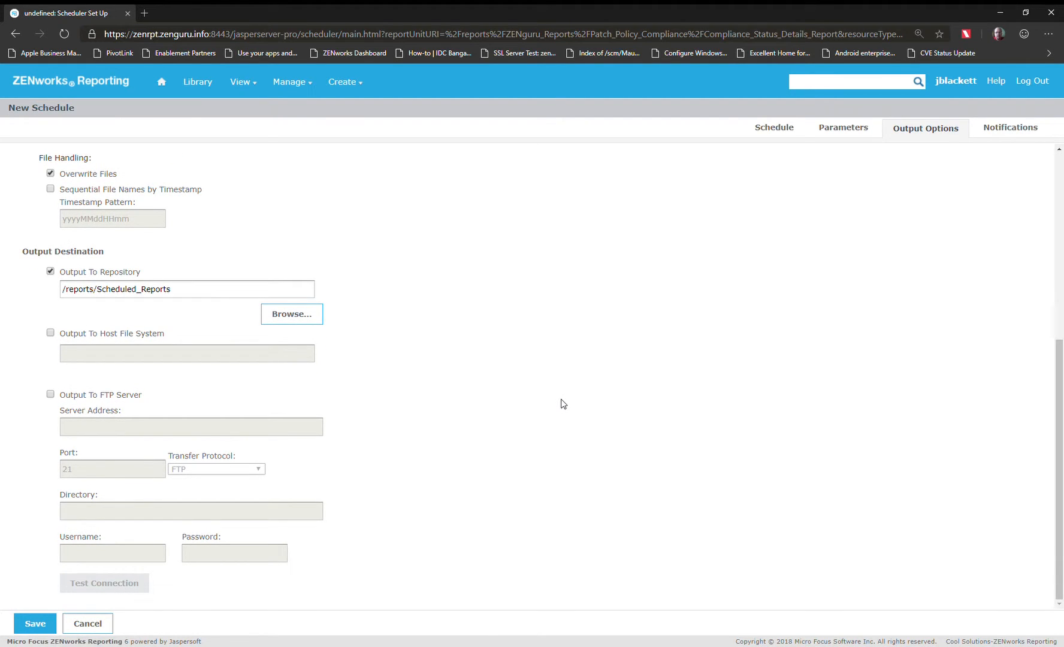
{"action": "scroll", "coordinate": [563, 404], "scroll_direction": "up", "scroll_amount": 2}
{"action": "scroll", "coordinate": [563, 404], "scroll_direction": "up", "scroll_amount": 4}
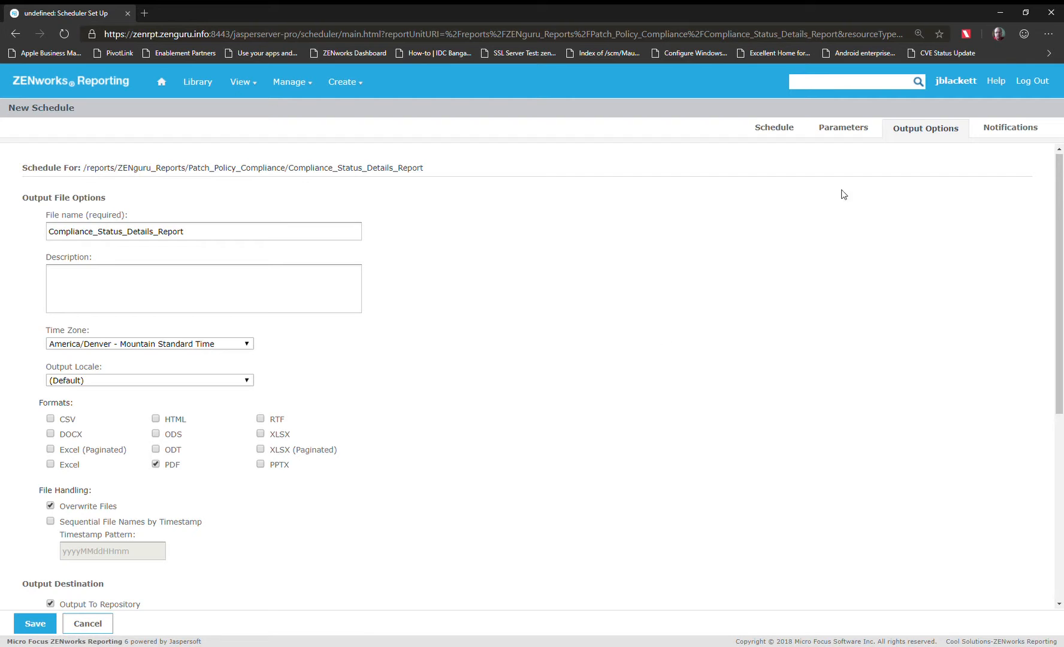
{"action": "left_click", "coordinate": [1001, 127]}
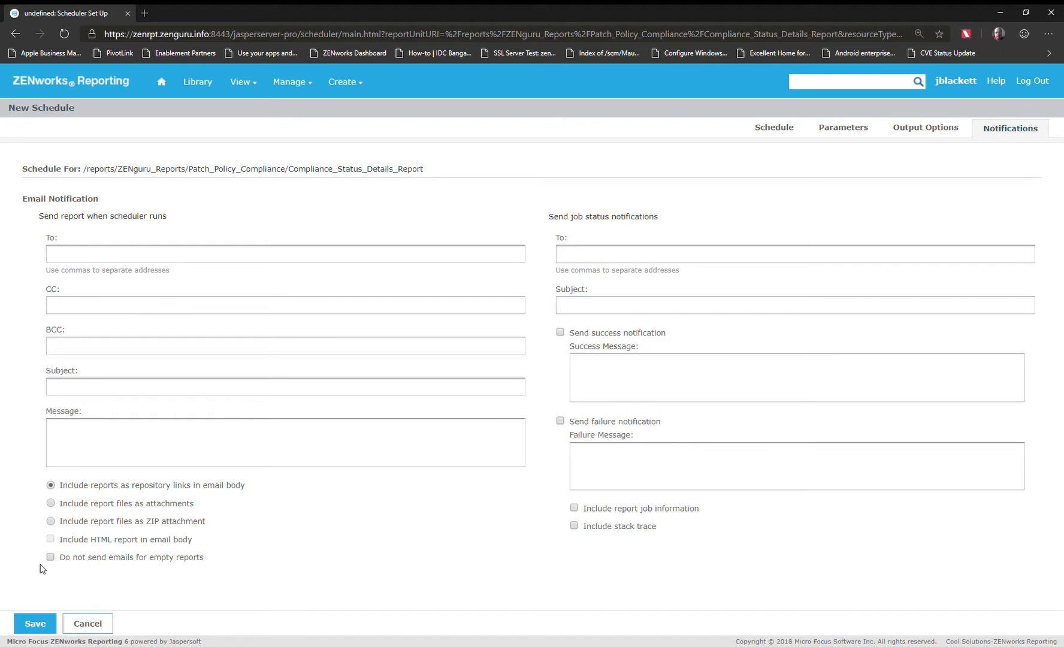
Step: Set the schedule's recurrence type to None
{"action": "left_click", "coordinate": [780, 127]}
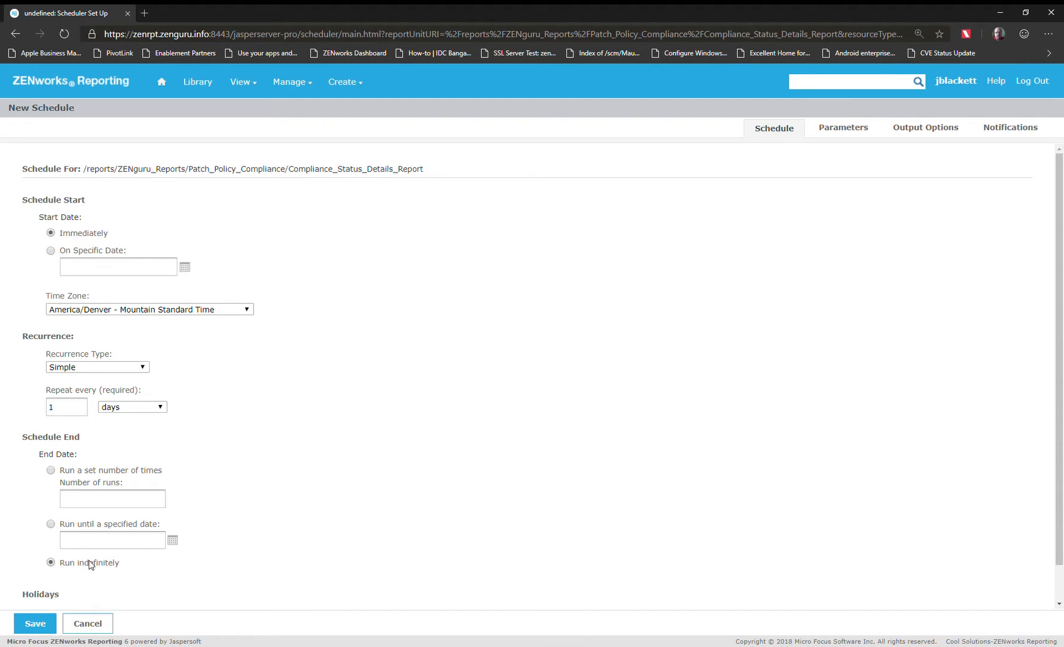
{"action": "left_click", "coordinate": [95, 366]}
{"action": "left_click", "coordinate": [95, 378]}
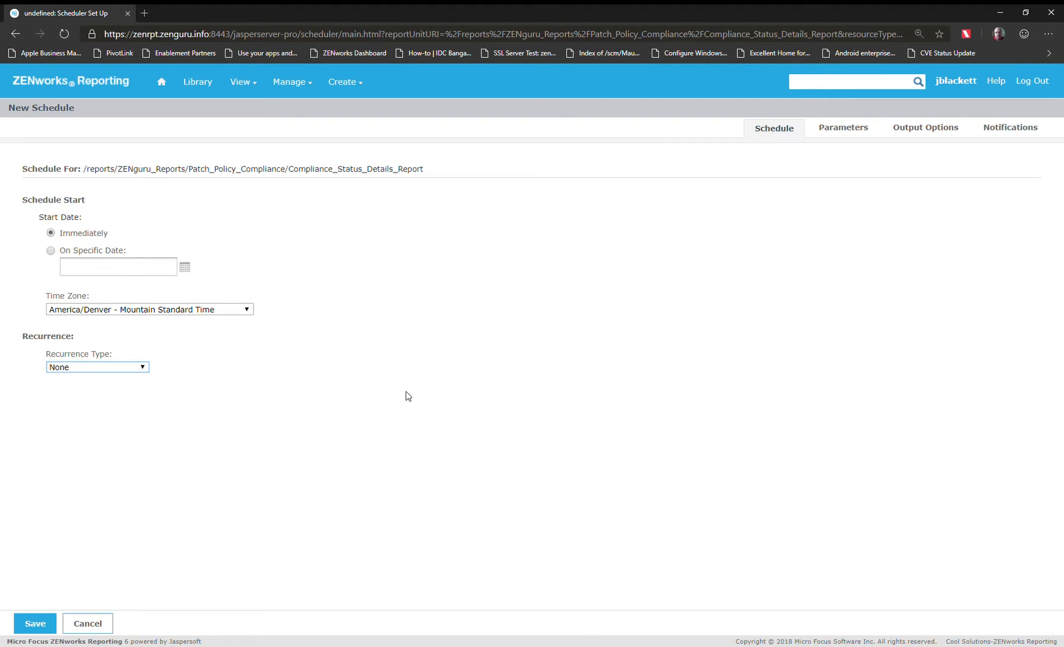
Step: Check the schedule's parameters and save it as a scheduled job named "server run"
{"action": "left_click", "coordinate": [861, 129]}
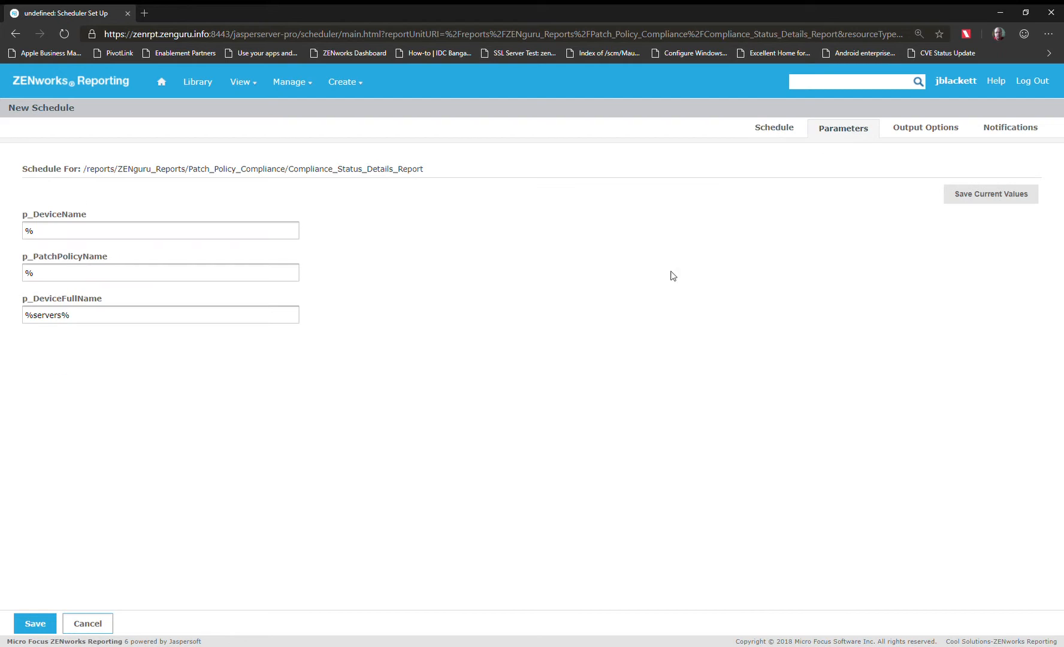
{"action": "left_click", "coordinate": [36, 624]}
{"action": "type", "text": "server run"}
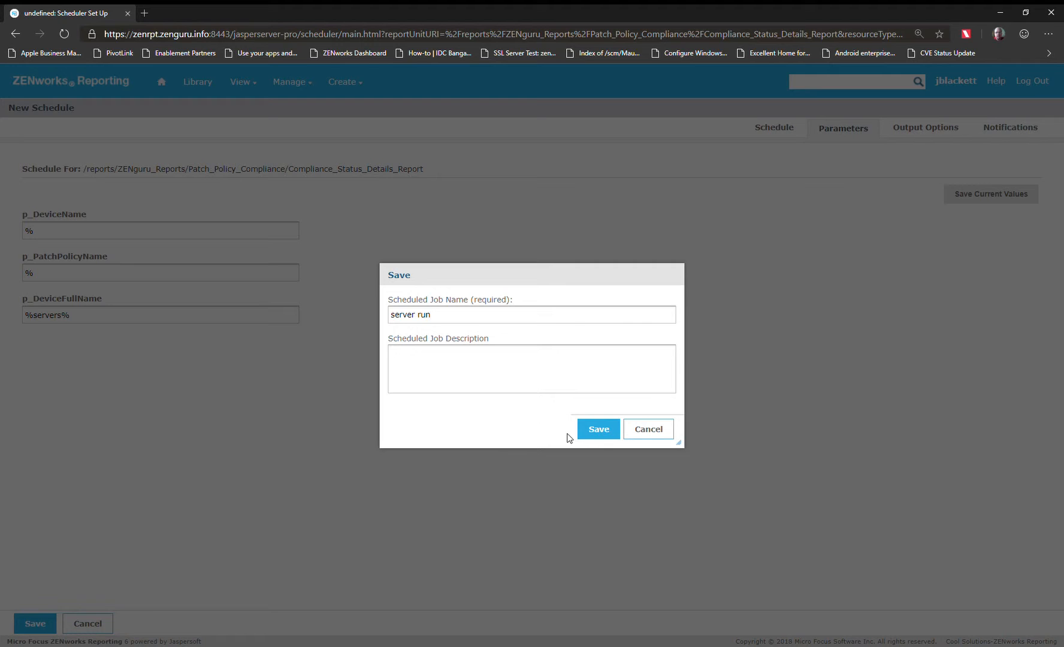
{"action": "left_click", "coordinate": [601, 433]}
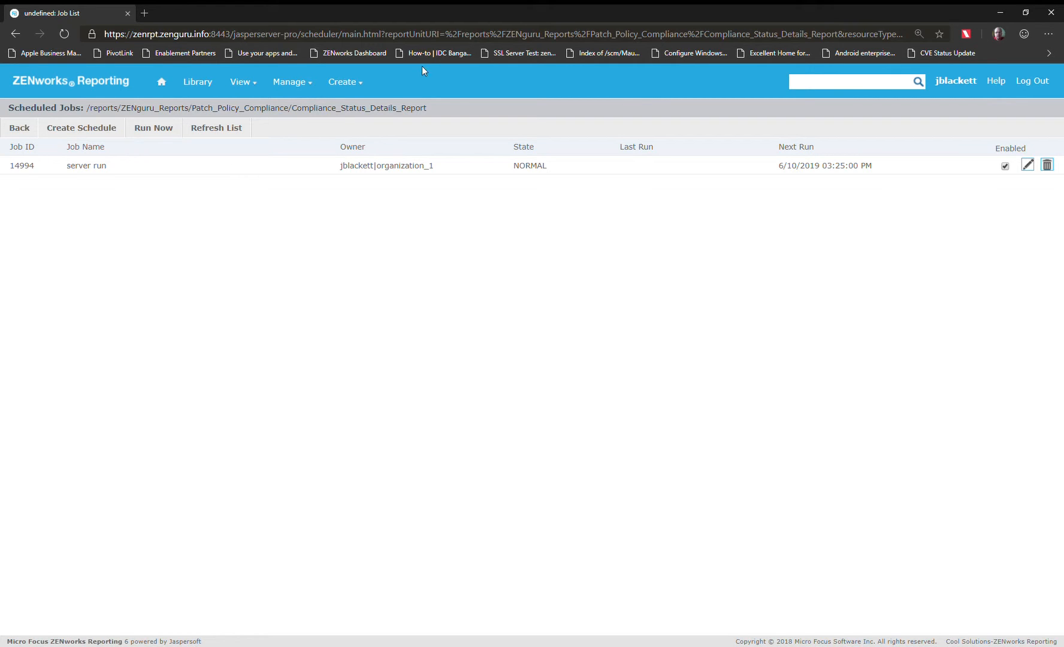
Step: Reload the scheduled jobs page and return to the repository view
{"action": "left_click", "coordinate": [433, 34]}
{"action": "key", "text": "Return"}
{"action": "mouse_move", "coordinate": [240, 81]}
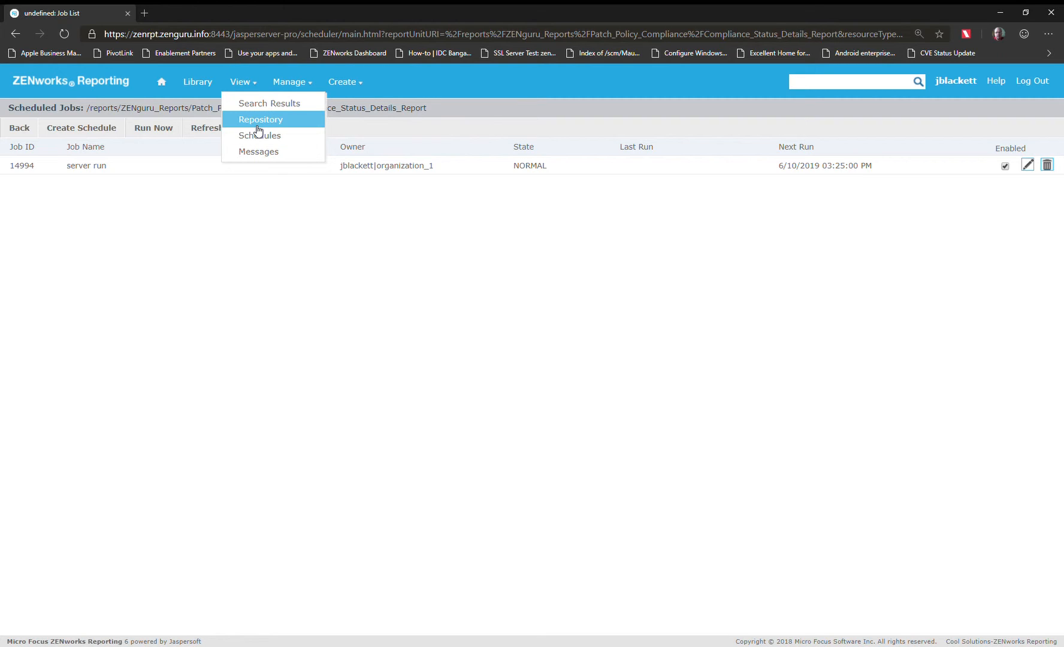
{"action": "left_click", "coordinate": [255, 120]}
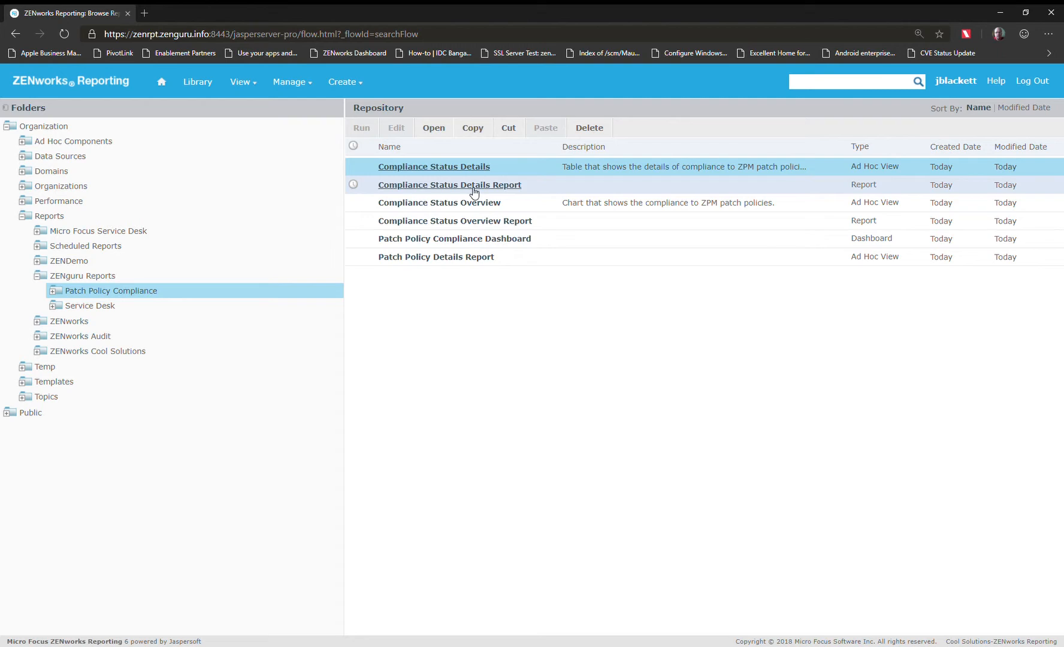
Step: View the scheduling action for the Patch Policy Compliance Dashboard, check the Compliance Status Details Report's scheduled jobs, and return to the repository
{"action": "right_click", "coordinate": [480, 243]}
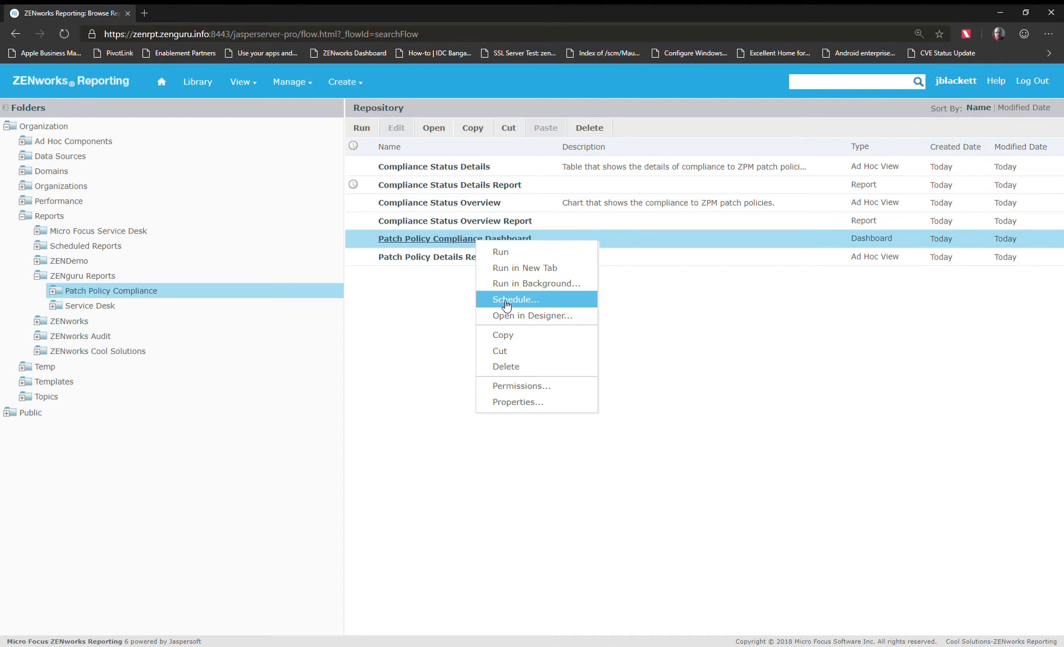
{"action": "left_click", "coordinate": [418, 309]}
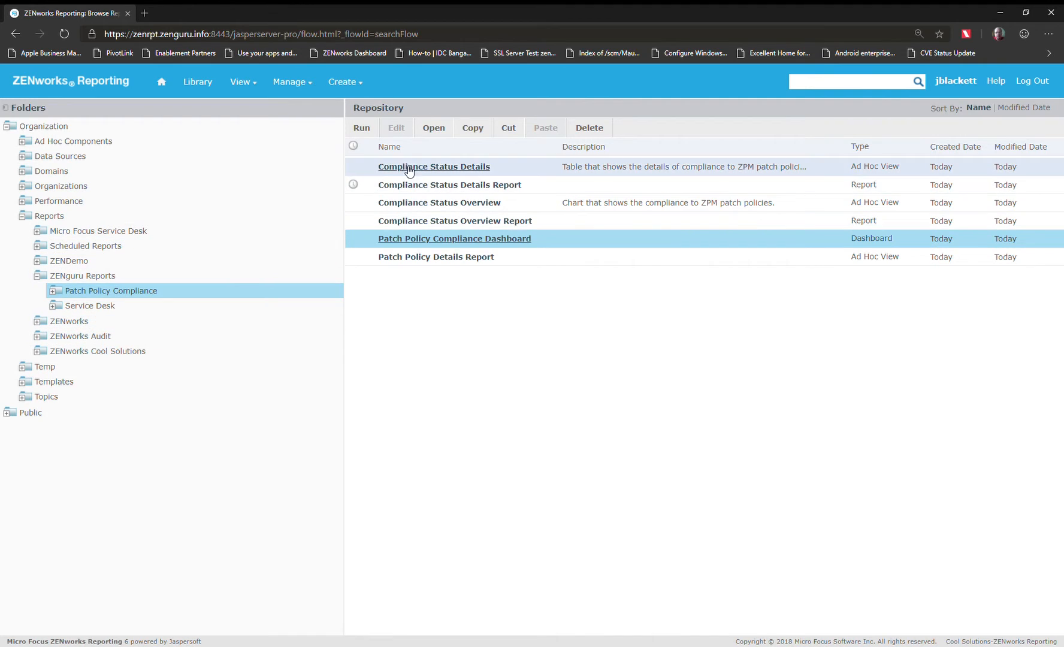
{"action": "left_click", "coordinate": [354, 185]}
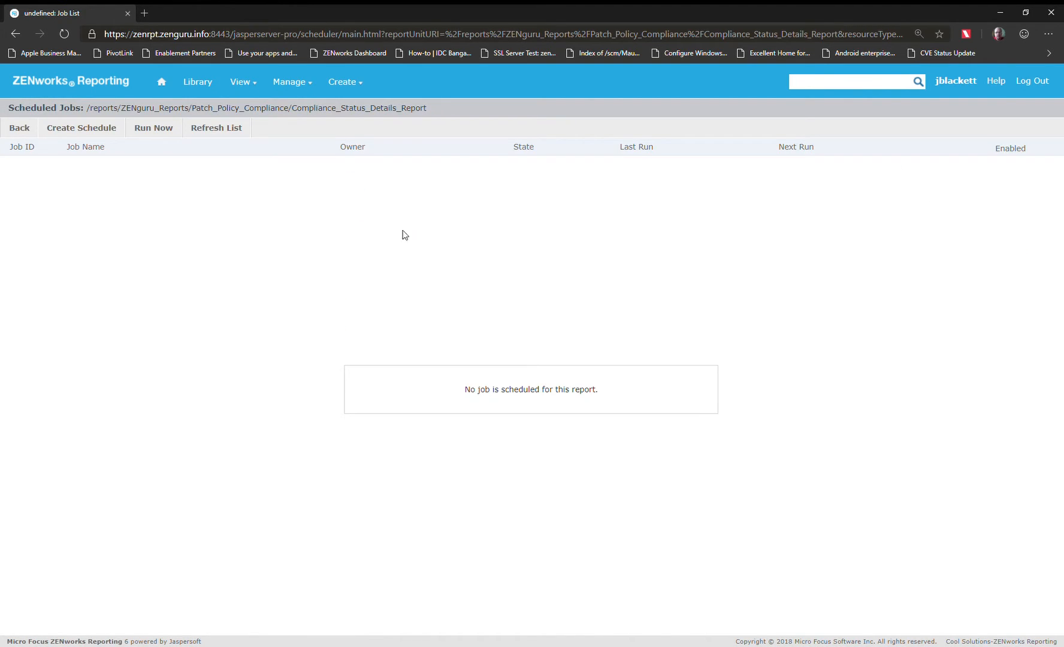
{"action": "left_click", "coordinate": [24, 128]}
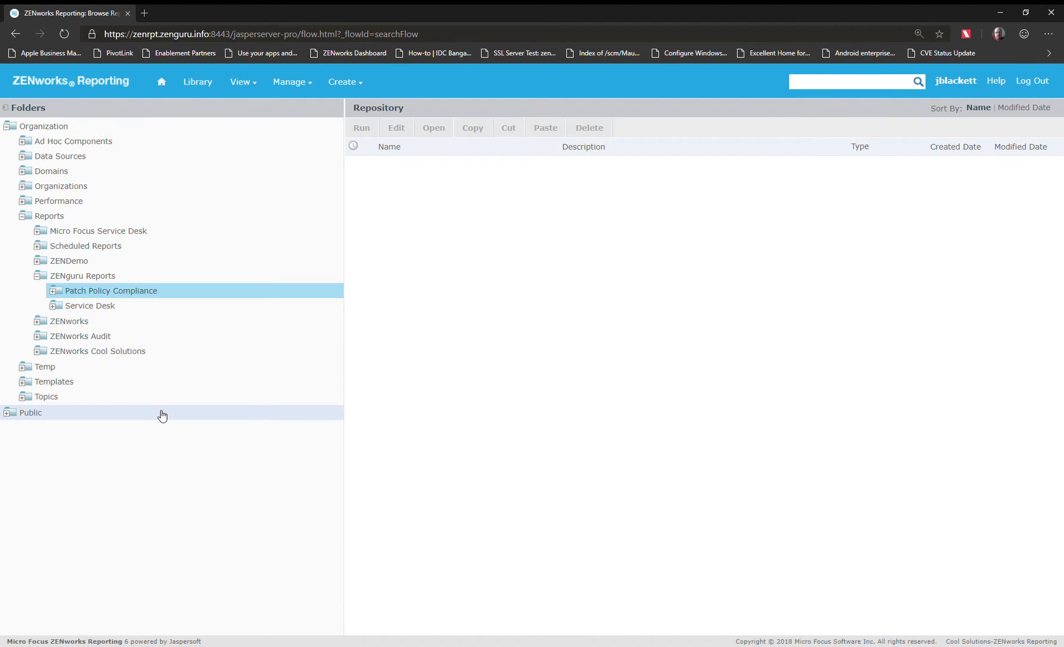
Step: Download Patch_Compliance_Details_Report.pdf from the Scheduled Reports folder and open it
{"action": "left_click", "coordinate": [60, 246]}
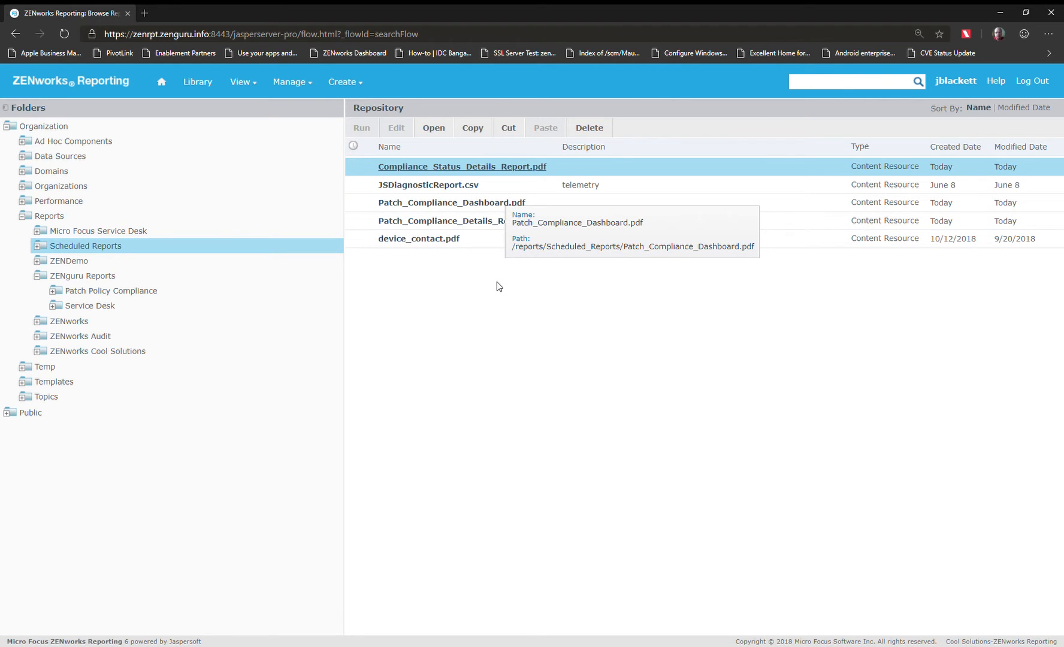
{"action": "left_click", "coordinate": [464, 226]}
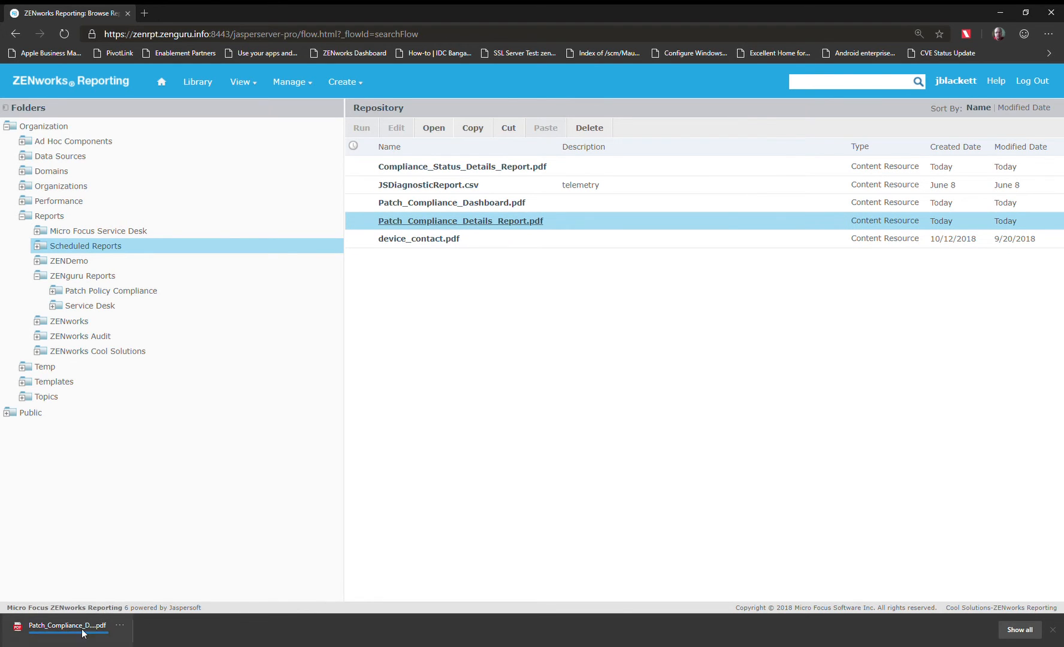
{"action": "left_click", "coordinate": [81, 637]}
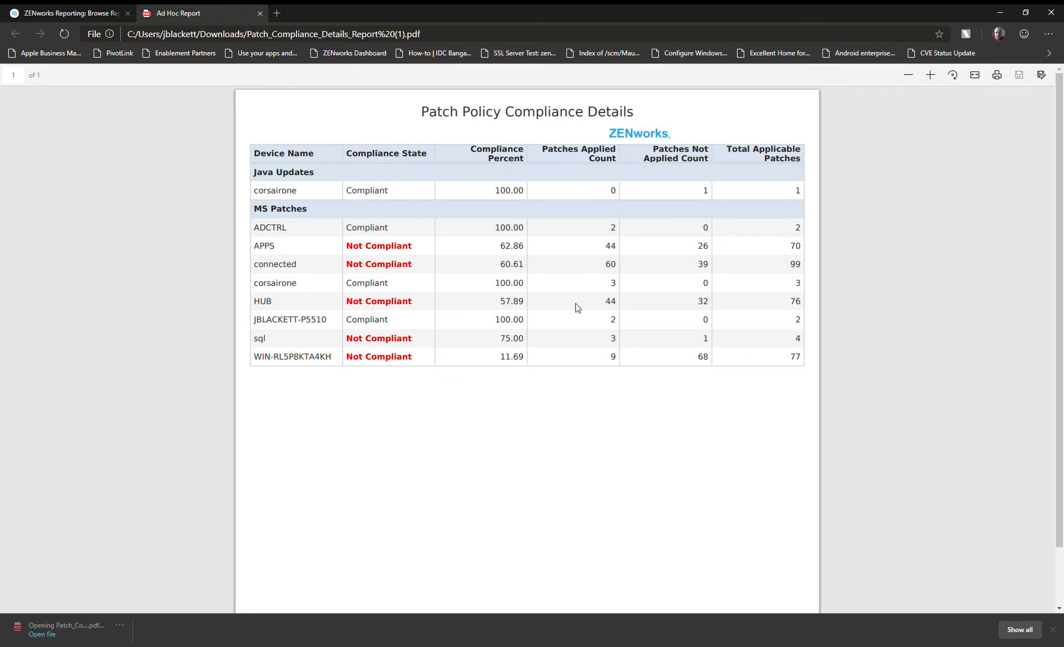